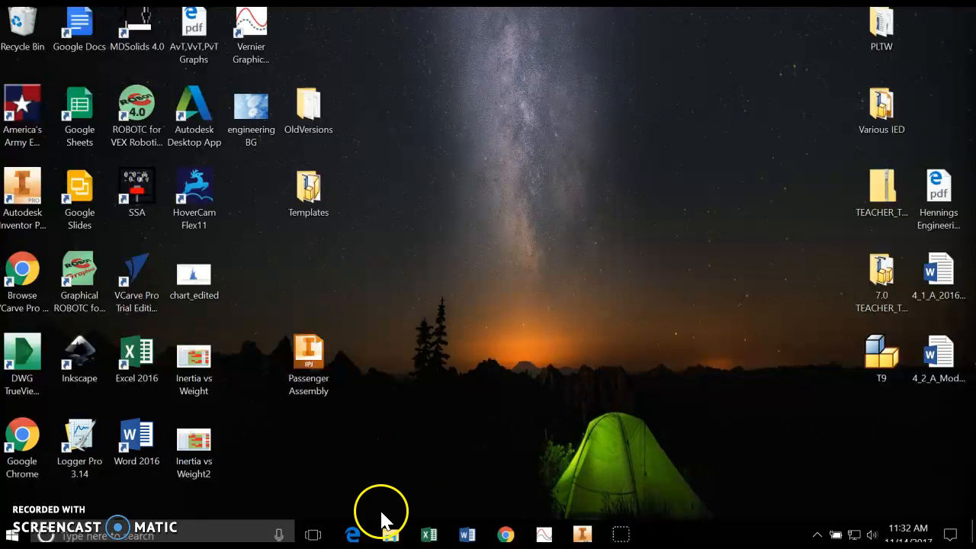
- Open the H: network drive from This PC in File Explorer
{"action": "left_click", "coordinate": [390, 536]}
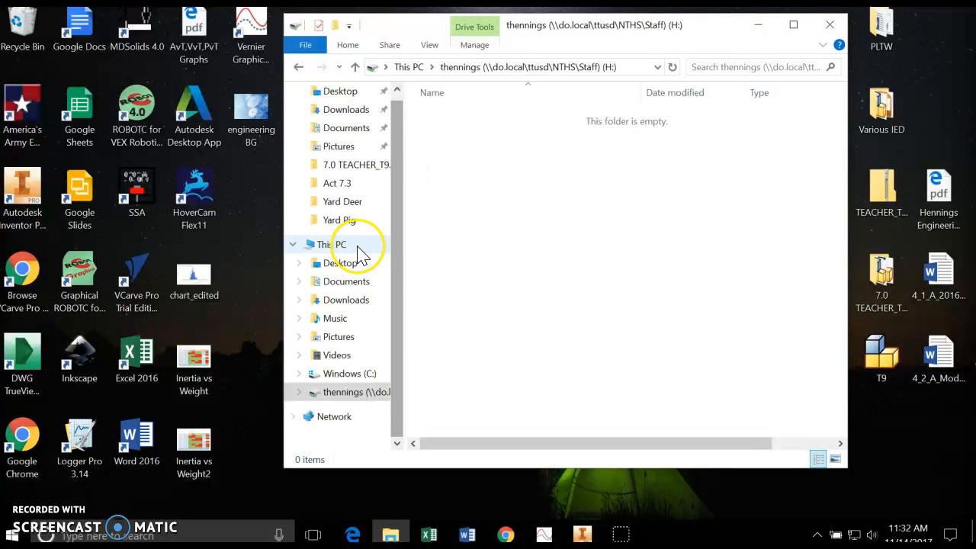
{"action": "left_click", "coordinate": [343, 252]}
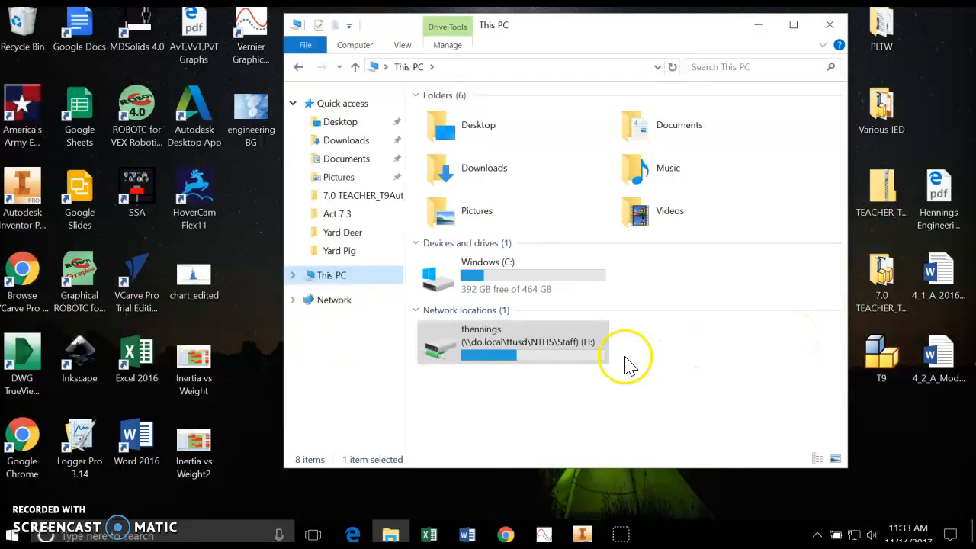
{"action": "mouse_move", "coordinate": [593, 346]}
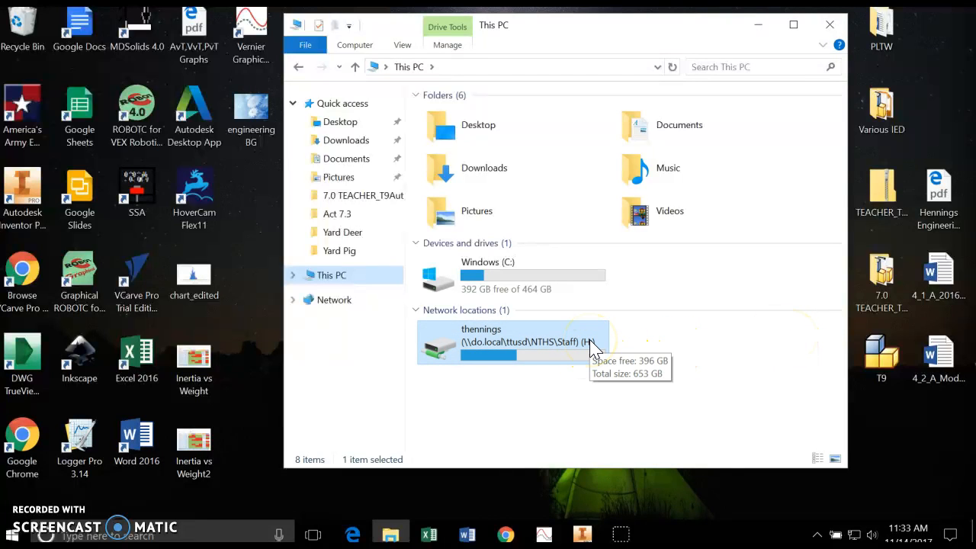
{"action": "double_click", "coordinate": [552, 342]}
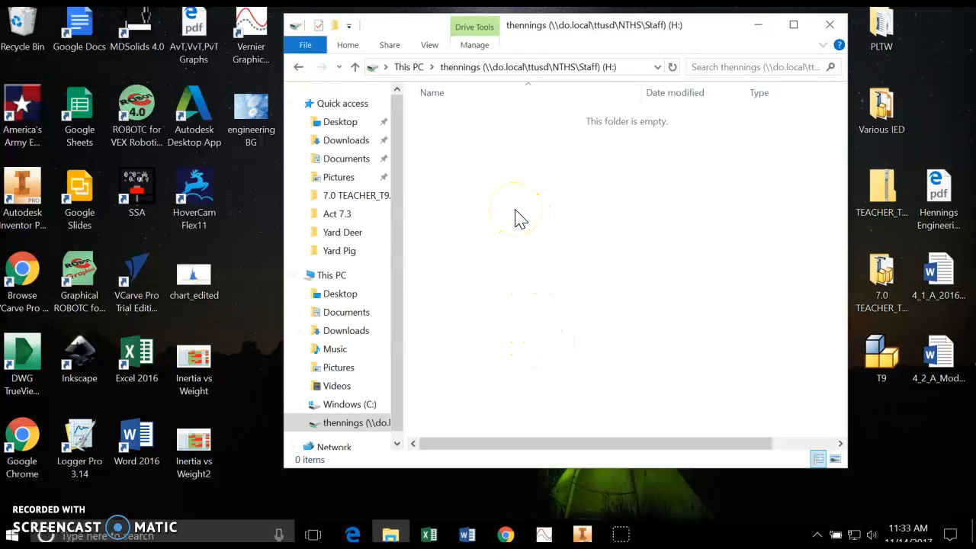
- Create a new folder named IED at the root of the H: drive
{"action": "right_click", "coordinate": [492, 162]}
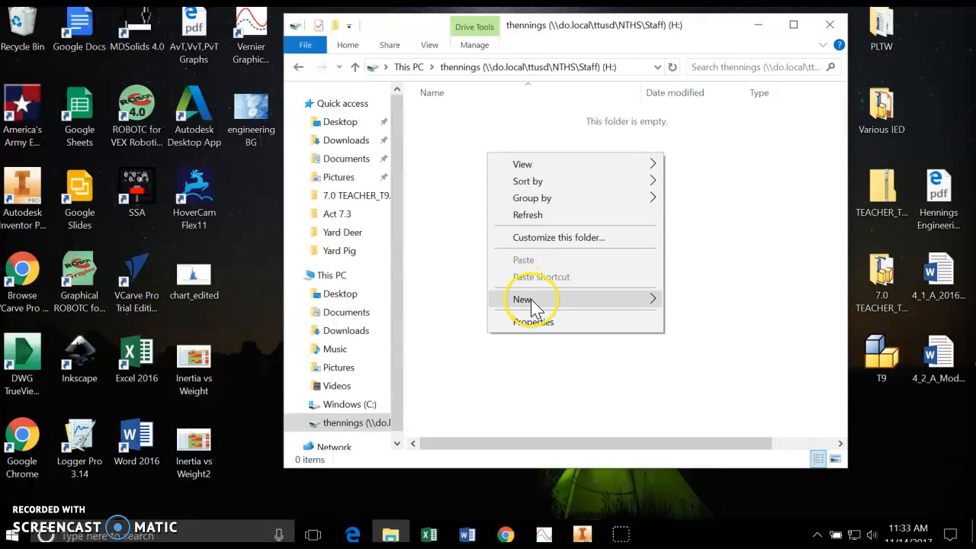
{"action": "mouse_move", "coordinate": [533, 308]}
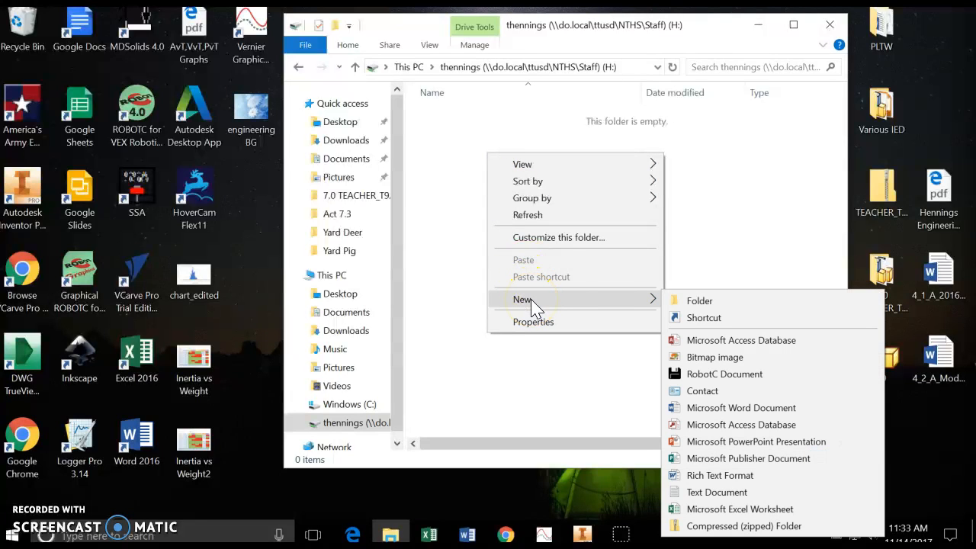
{"action": "left_click", "coordinate": [709, 302]}
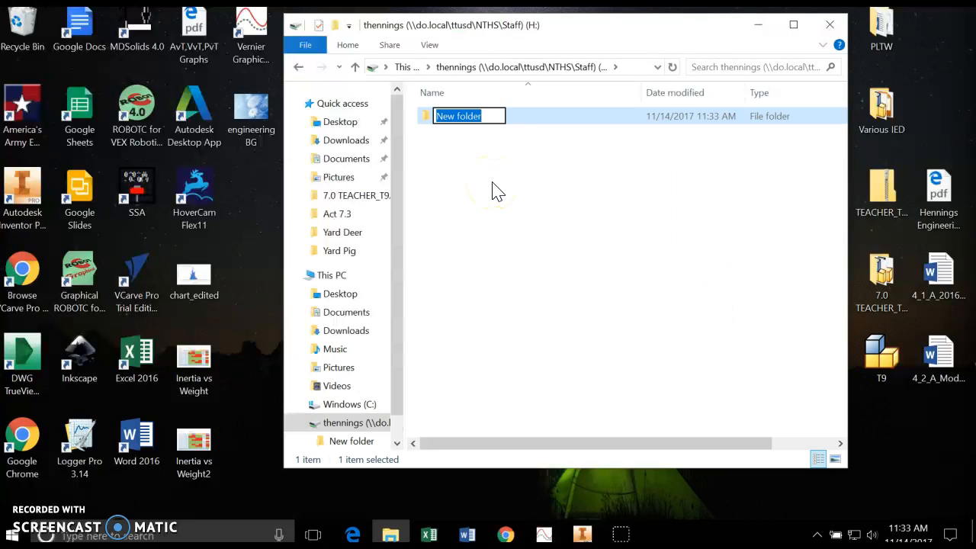
{"action": "type", "text": "IED"}
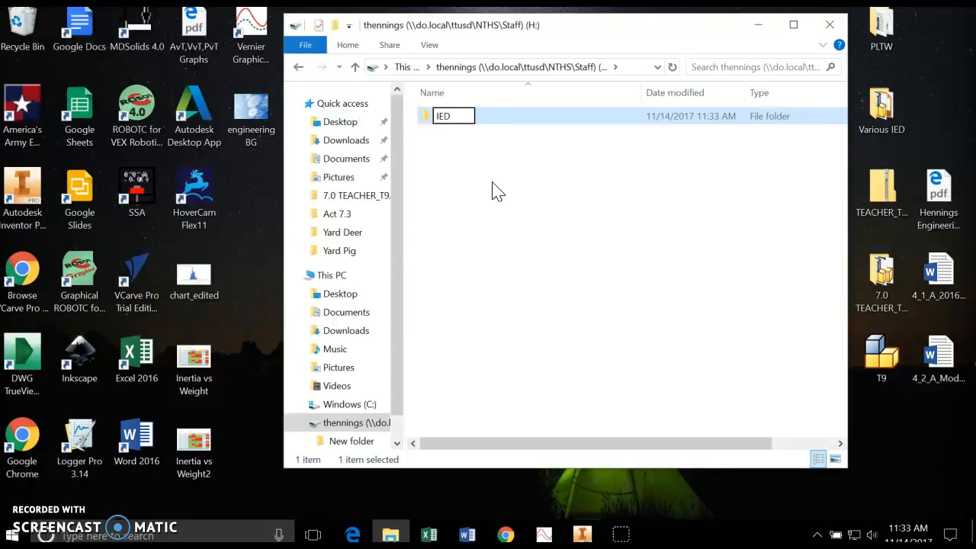
{"action": "key", "text": "Return"}
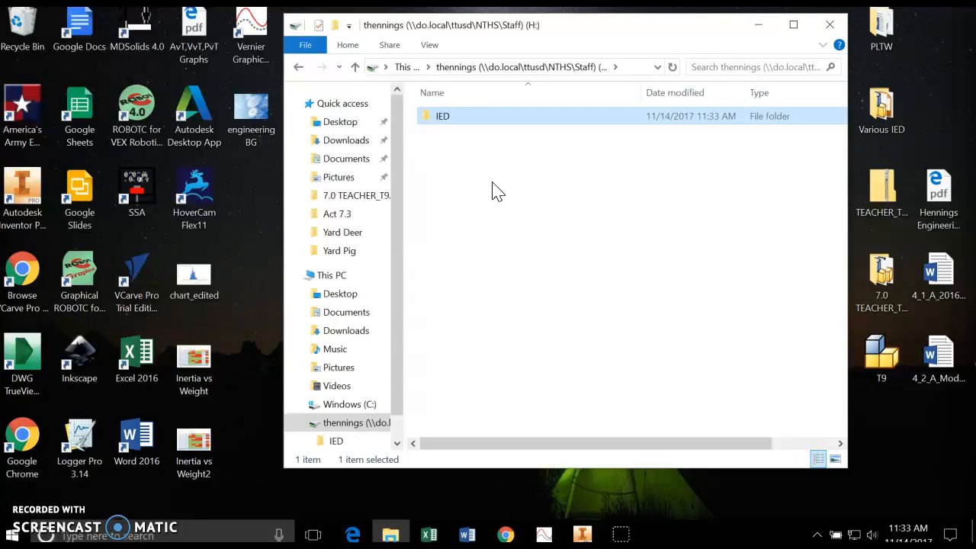
- Create a subfolder named Inventor inside the IED folder and close the File Explorer window
{"action": "double_click", "coordinate": [437, 122]}
{"action": "left_click", "coordinate": [484, 125]}
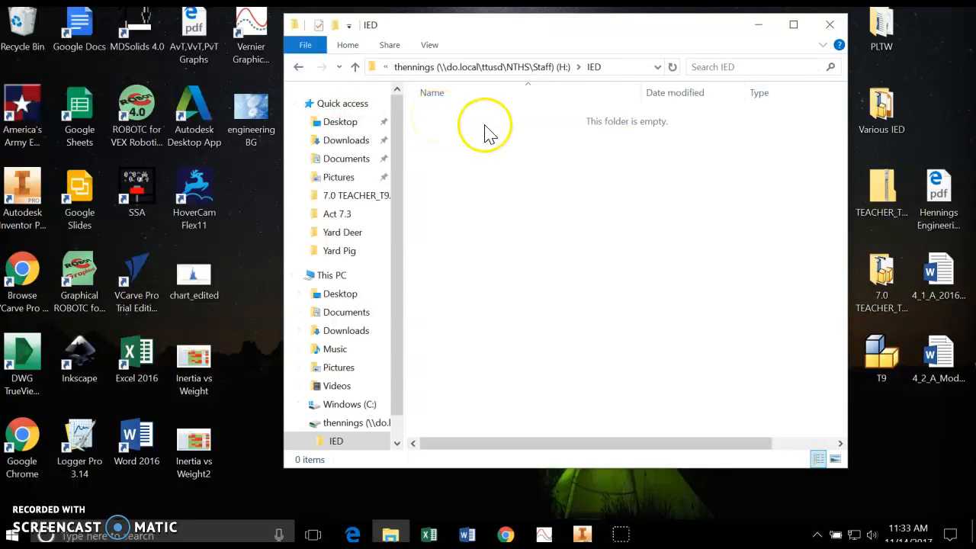
{"action": "right_click", "coordinate": [472, 141]}
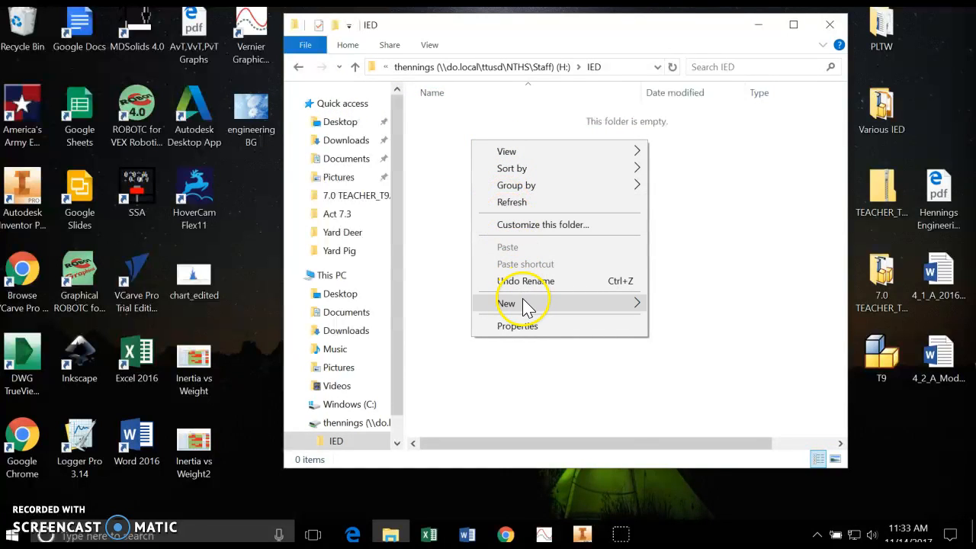
{"action": "mouse_move", "coordinate": [523, 303]}
{"action": "left_click", "coordinate": [680, 306]}
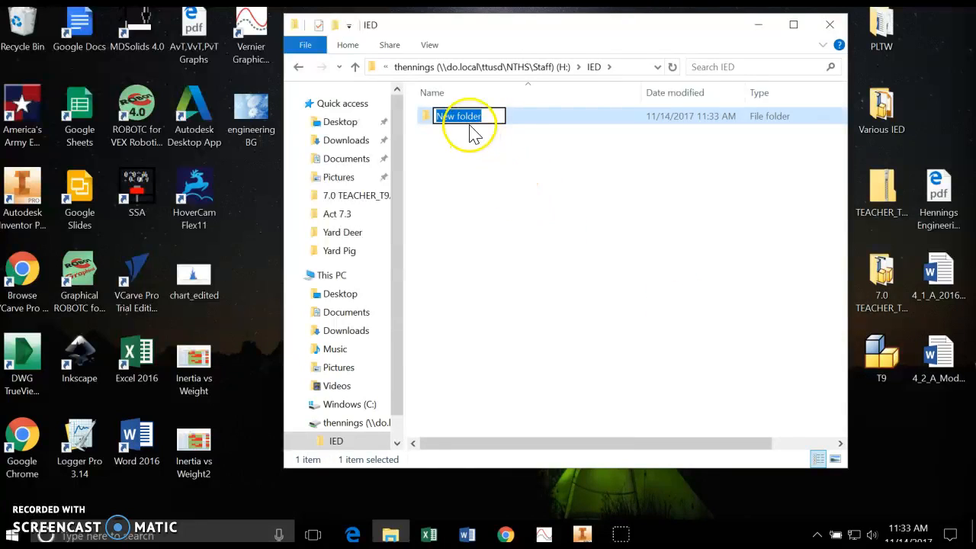
{"action": "type", "text": "Inventor"}
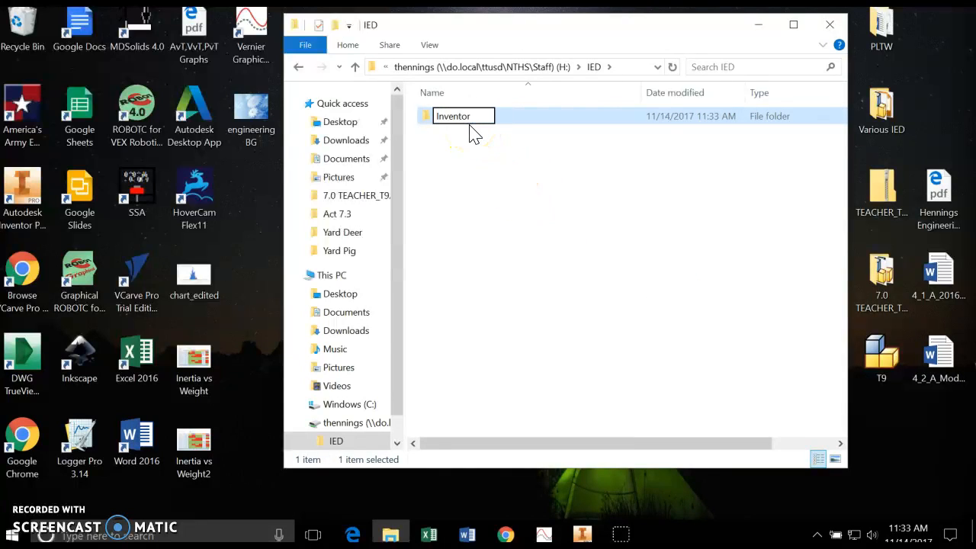
{"action": "key", "text": "Return"}
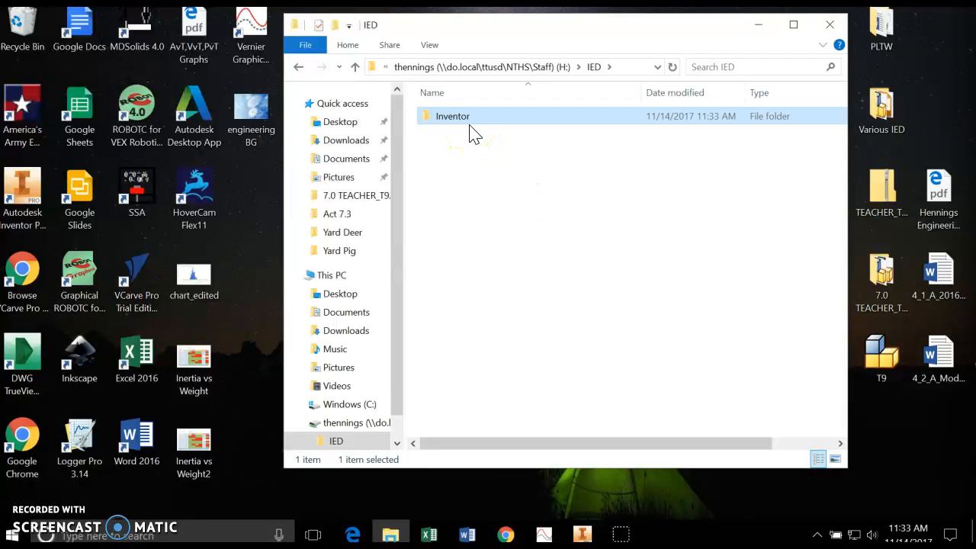
{"action": "left_click", "coordinate": [831, 25]}
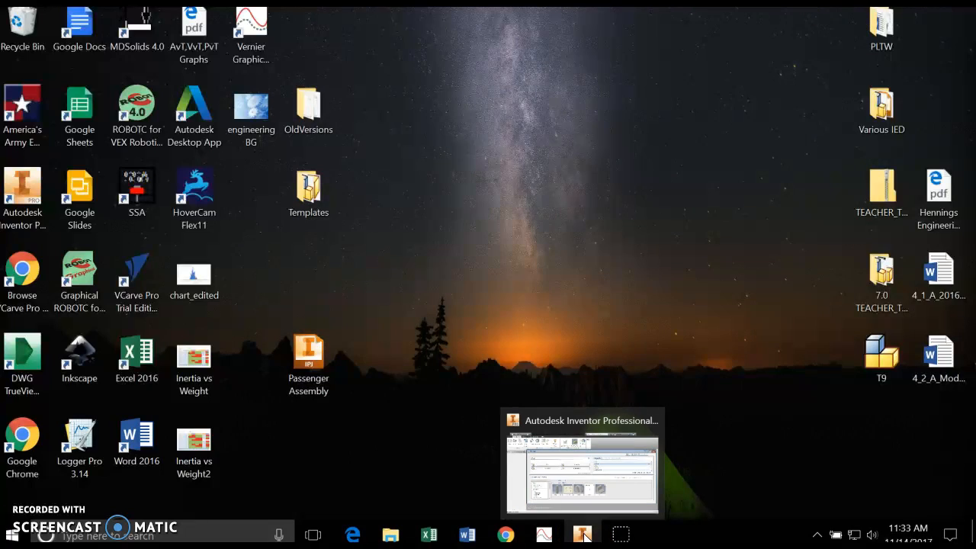
- Switch to Autodesk Inventor and begin a new single-user project in the project wizard
{"action": "left_click", "coordinate": [583, 534]}
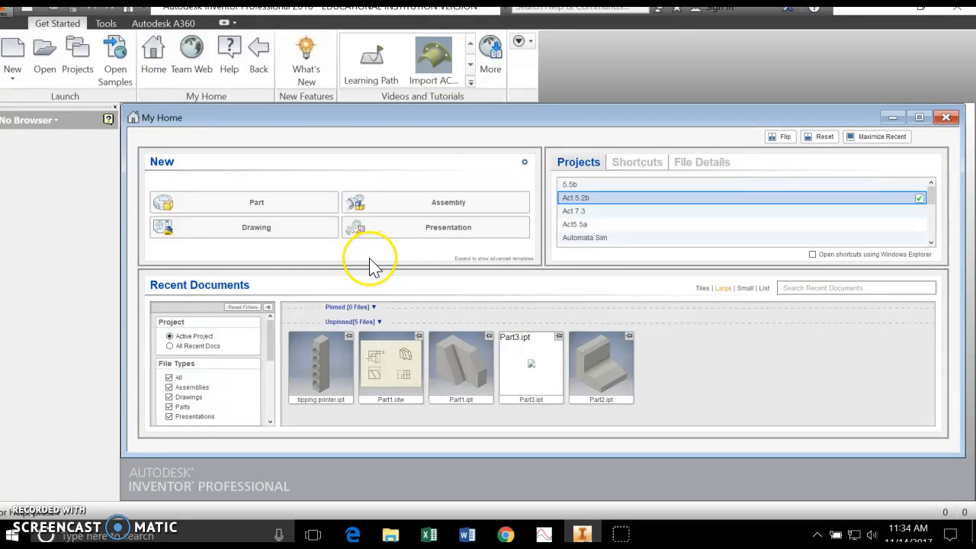
{"action": "left_click", "coordinate": [80, 61]}
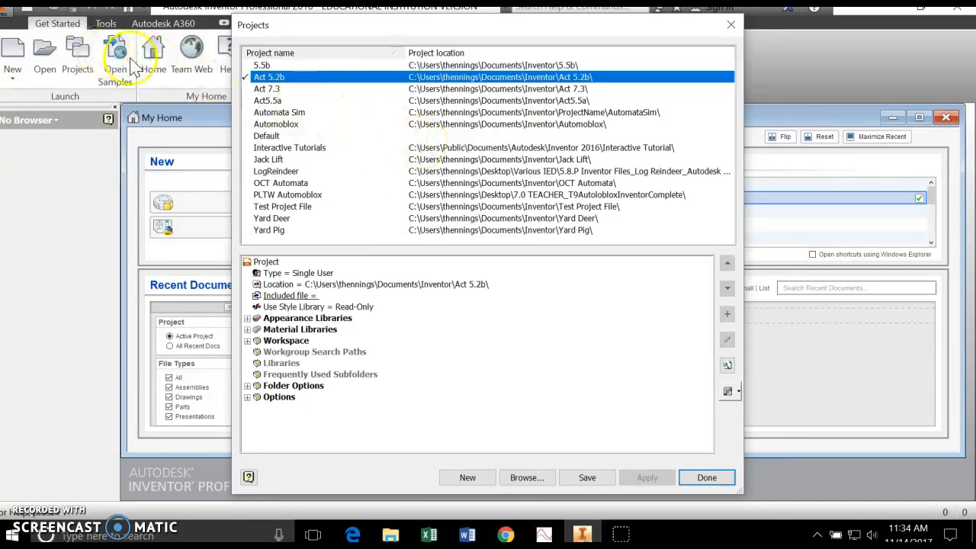
{"action": "left_click", "coordinate": [479, 478]}
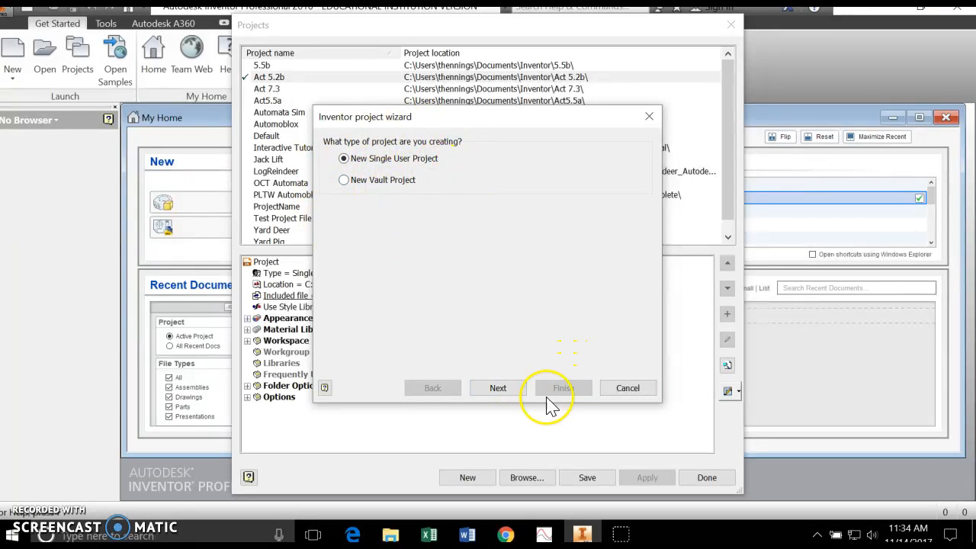
{"action": "left_click", "coordinate": [496, 390]}
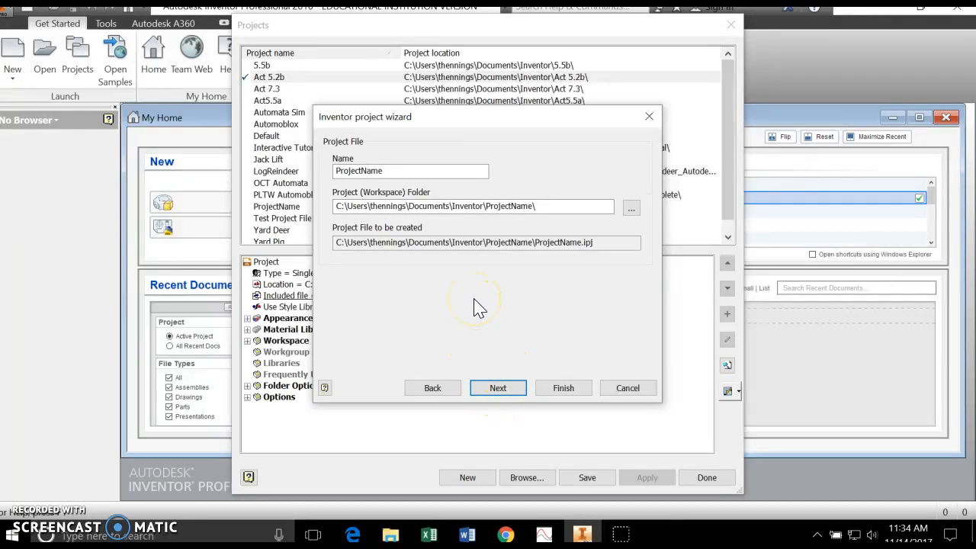
- Set the project's workspace folder to H:\IED\Inventor by browsing to it on the network drive
{"action": "left_click", "coordinate": [631, 208]}
{"action": "left_click_drag", "start_coordinate": [592, 240], "coordinate": [594, 272]}
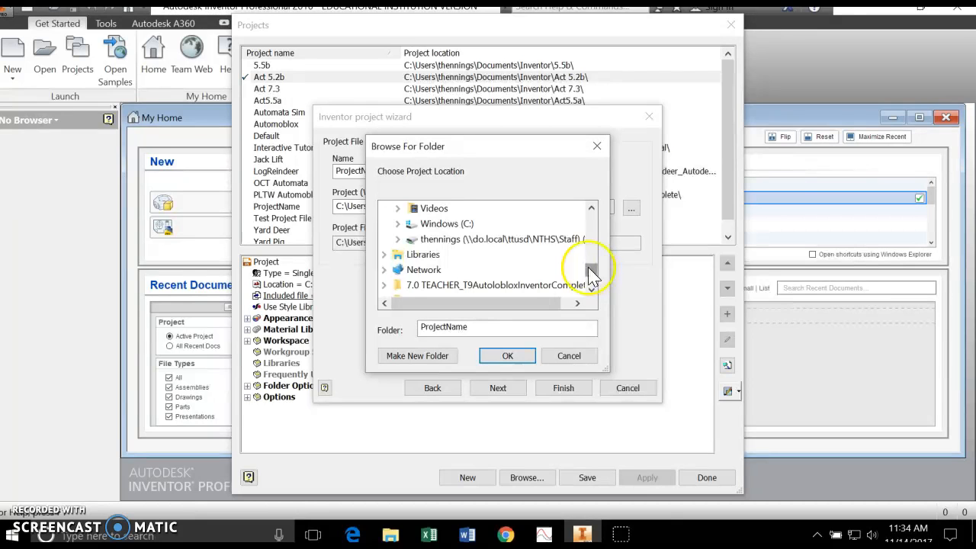
{"action": "left_click", "coordinate": [513, 241]}
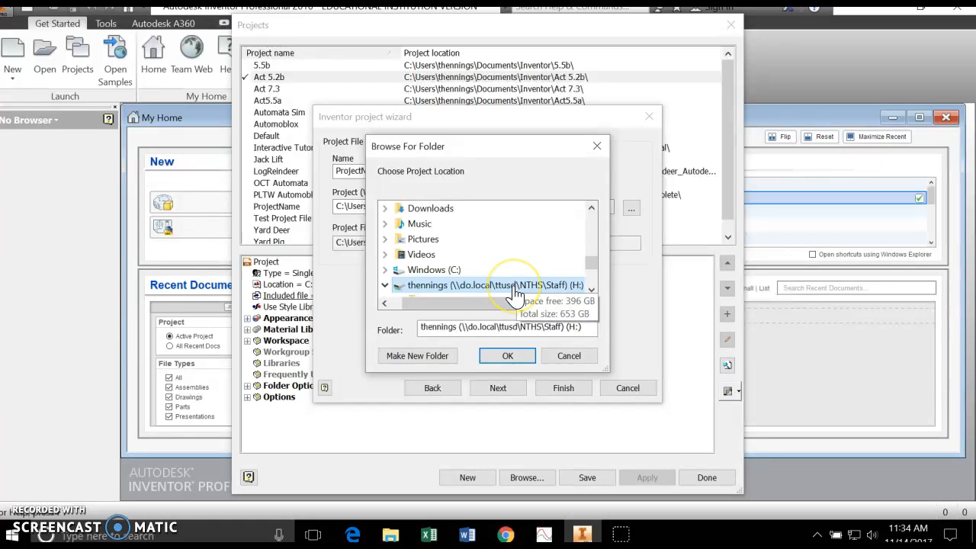
{"action": "left_click_drag", "start_coordinate": [589, 265], "coordinate": [588, 271]}
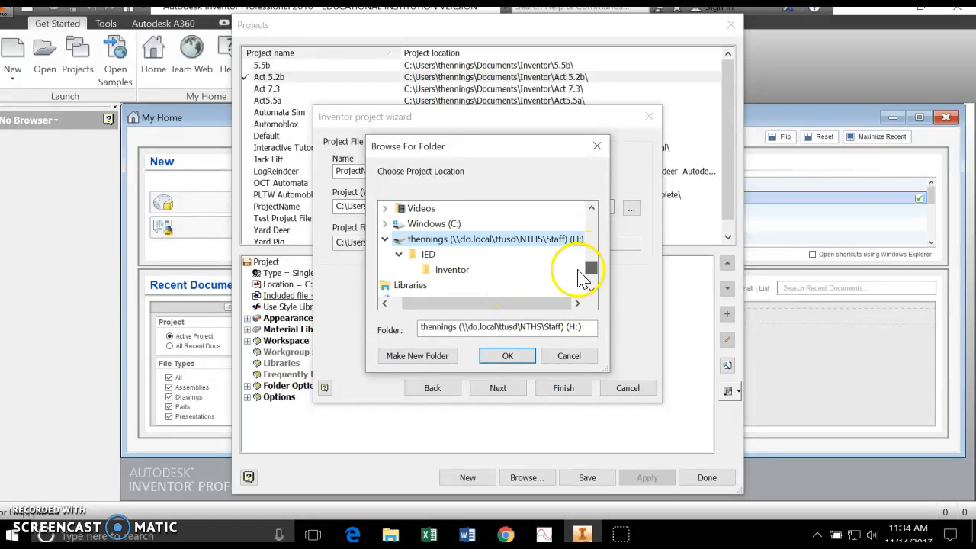
{"action": "left_click", "coordinate": [453, 270]}
{"action": "left_click", "coordinate": [507, 355]}
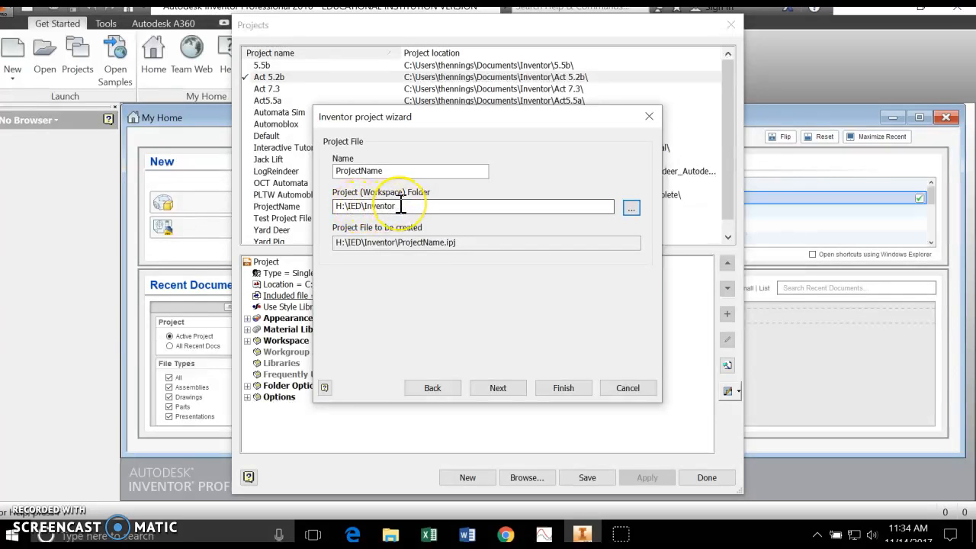
- Name the project Act 4.2, finish the wizard without adding libraries, and close the project manager
{"action": "left_click", "coordinate": [399, 169]}
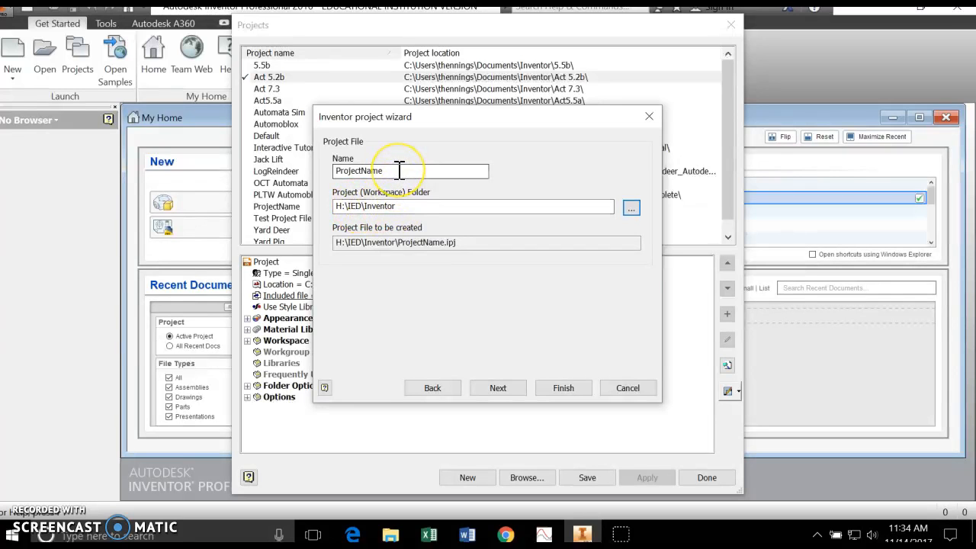
{"action": "left_click_drag", "start_coordinate": [399, 169], "coordinate": [303, 169]}
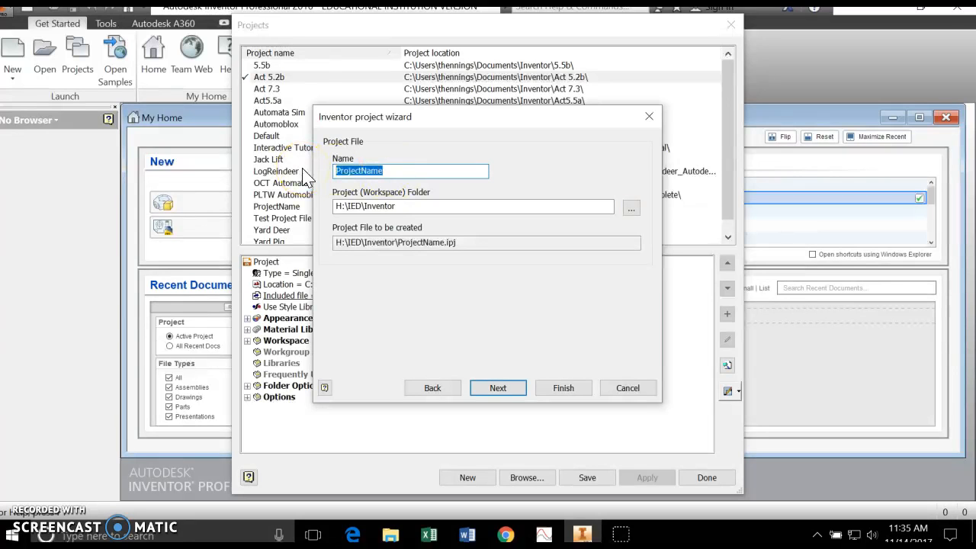
{"action": "type", "text": "Act 4.2"}
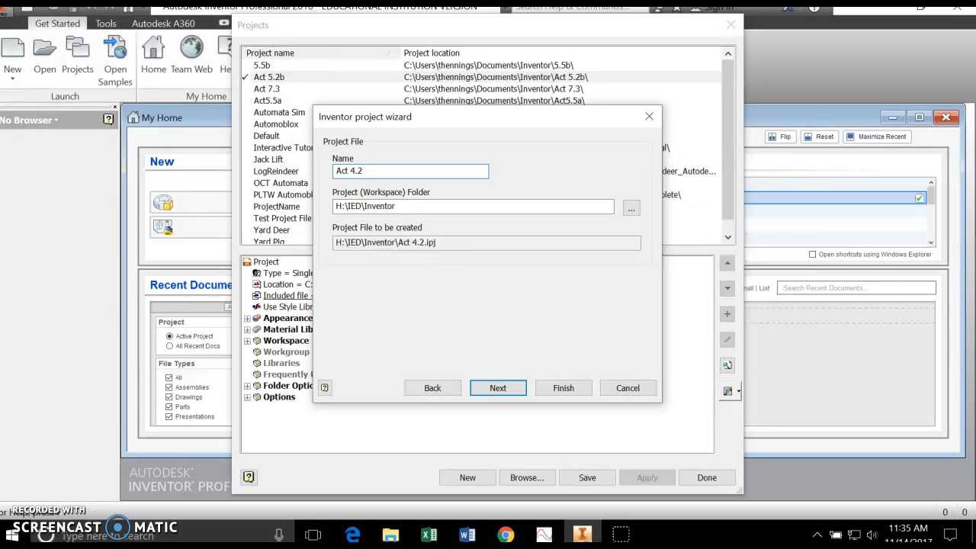
{"action": "left_click", "coordinate": [499, 389]}
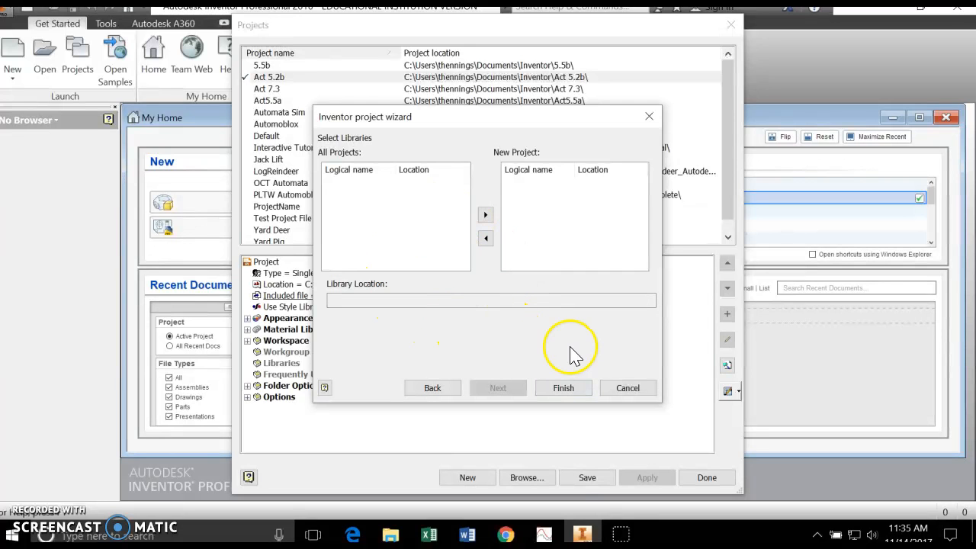
{"action": "left_click", "coordinate": [568, 393]}
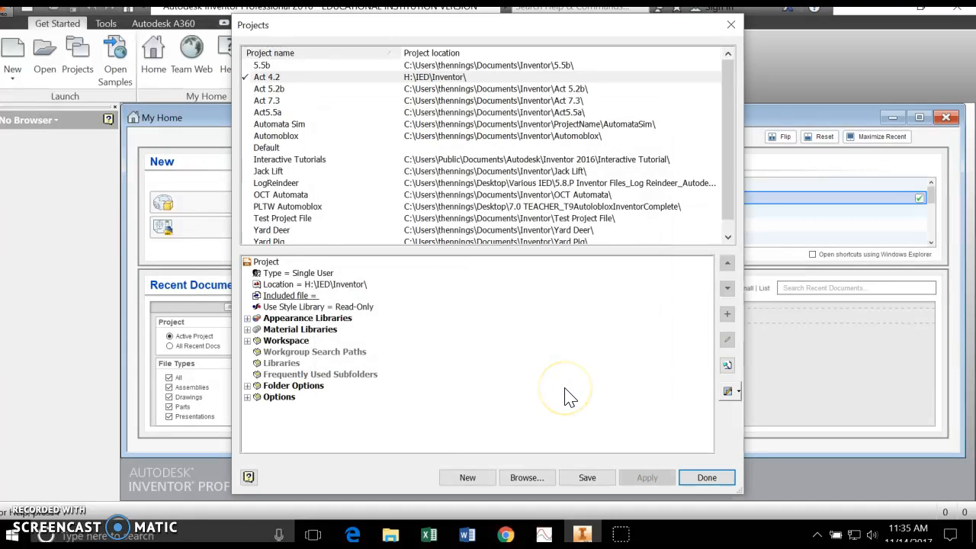
{"action": "left_click", "coordinate": [707, 478]}
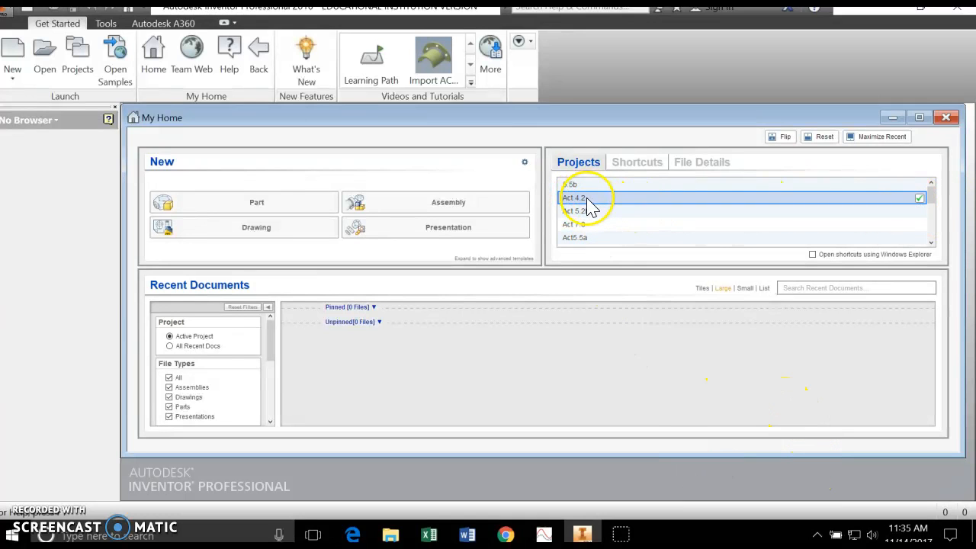
- Create a new part file in the active Act 4.2 project
{"action": "left_click", "coordinate": [261, 201]}
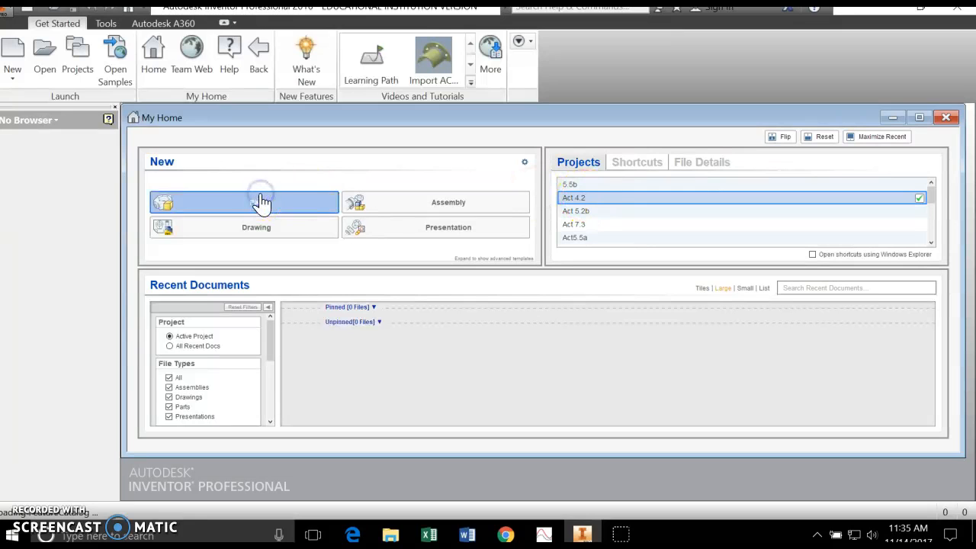